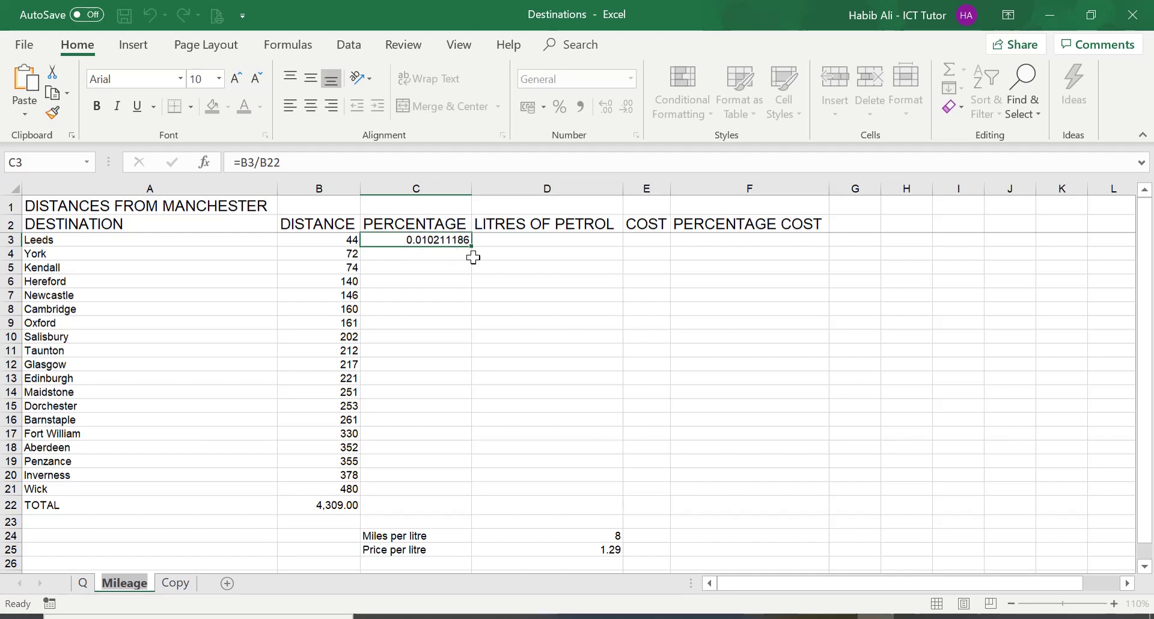
Step: Fill C3's formula down to C21, then inspect C4's shifted =B4/B23 reference
{"action": "left_click_drag", "start_coordinate": [472, 245], "coordinate": [470, 494]}
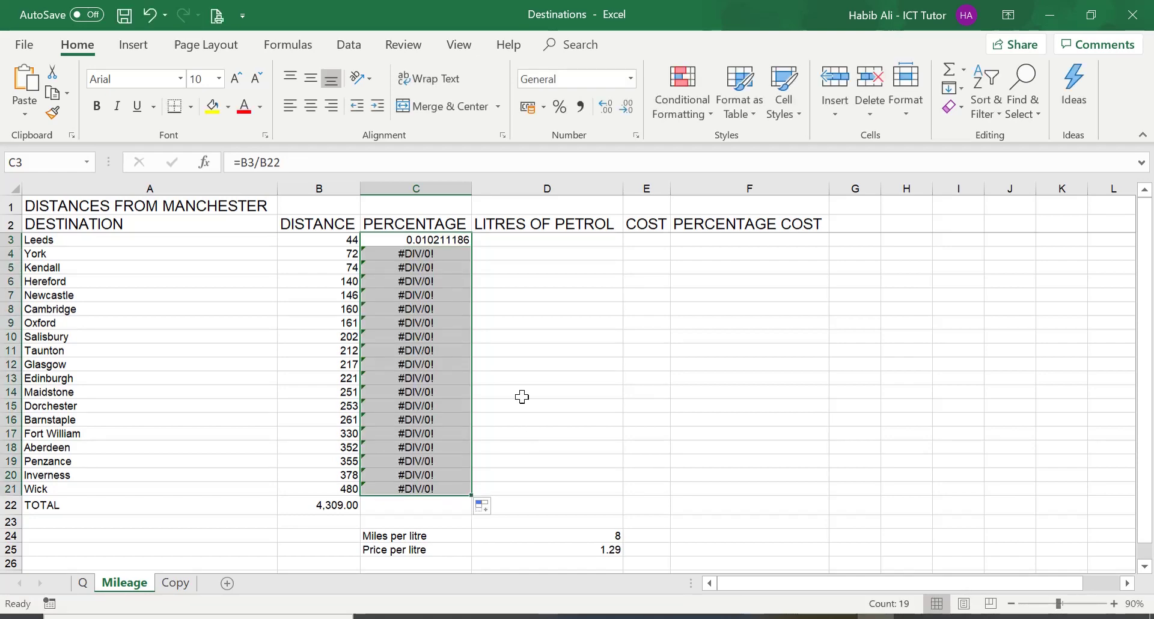
{"action": "double_click", "coordinate": [445, 252]}
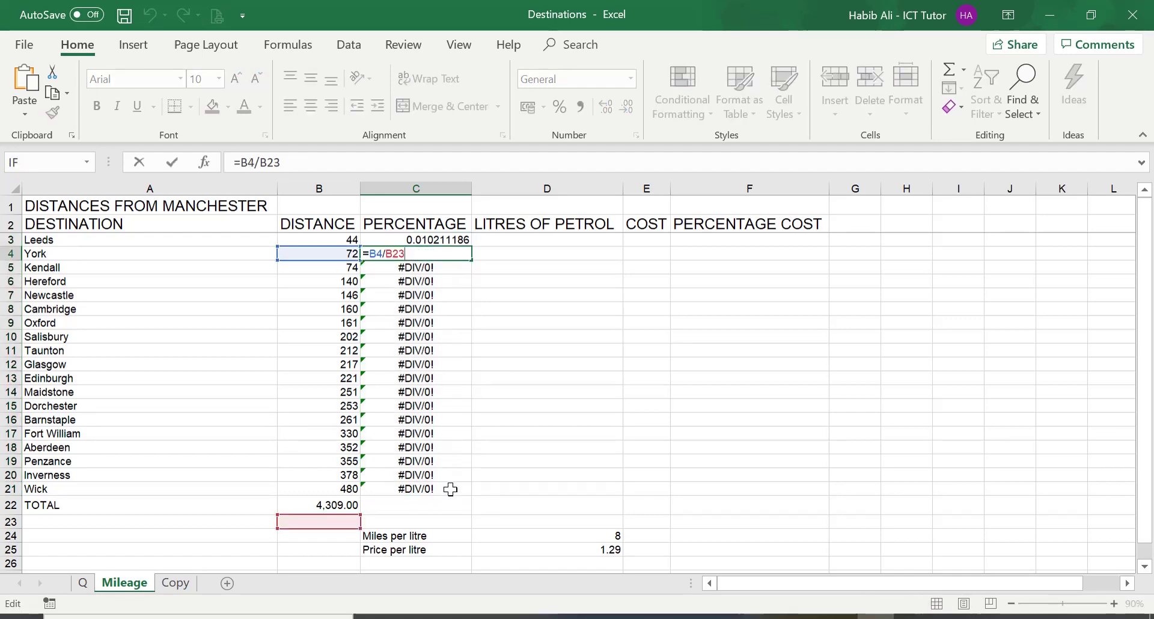
{"action": "key", "text": "Return"}
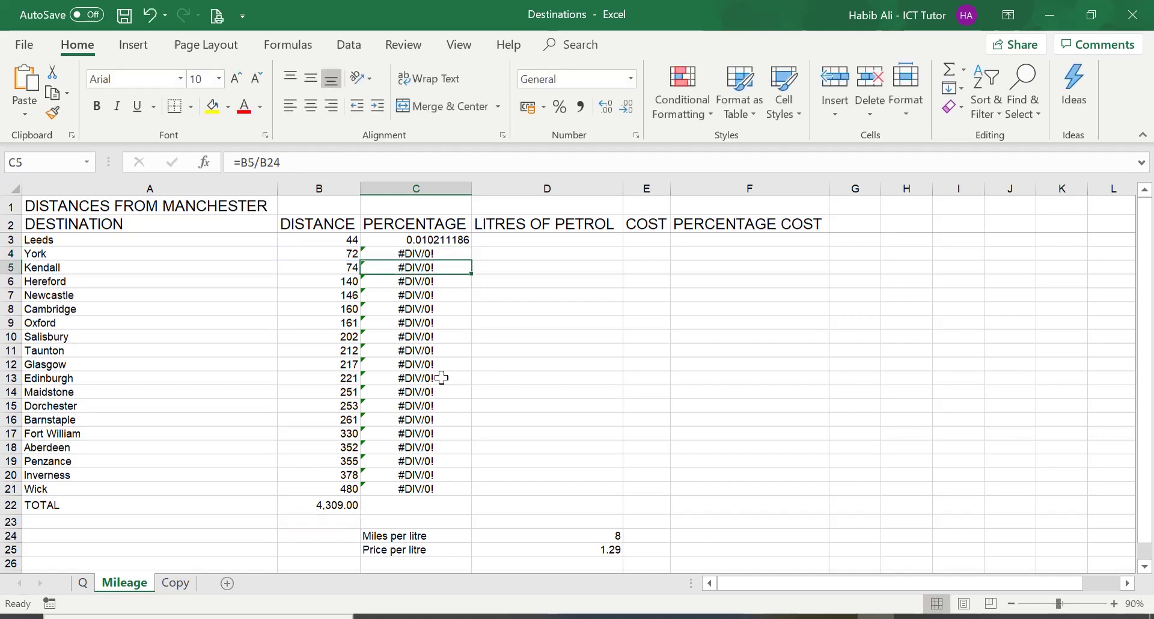
{"action": "left_click", "coordinate": [445, 239]}
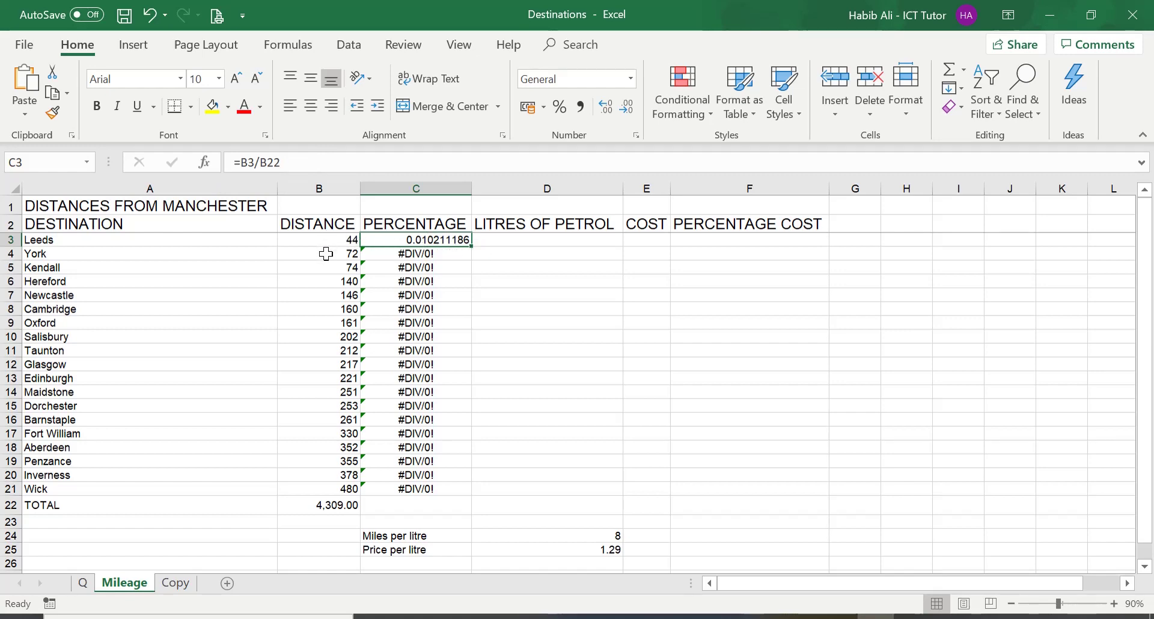
{"action": "left_click", "coordinate": [403, 253]}
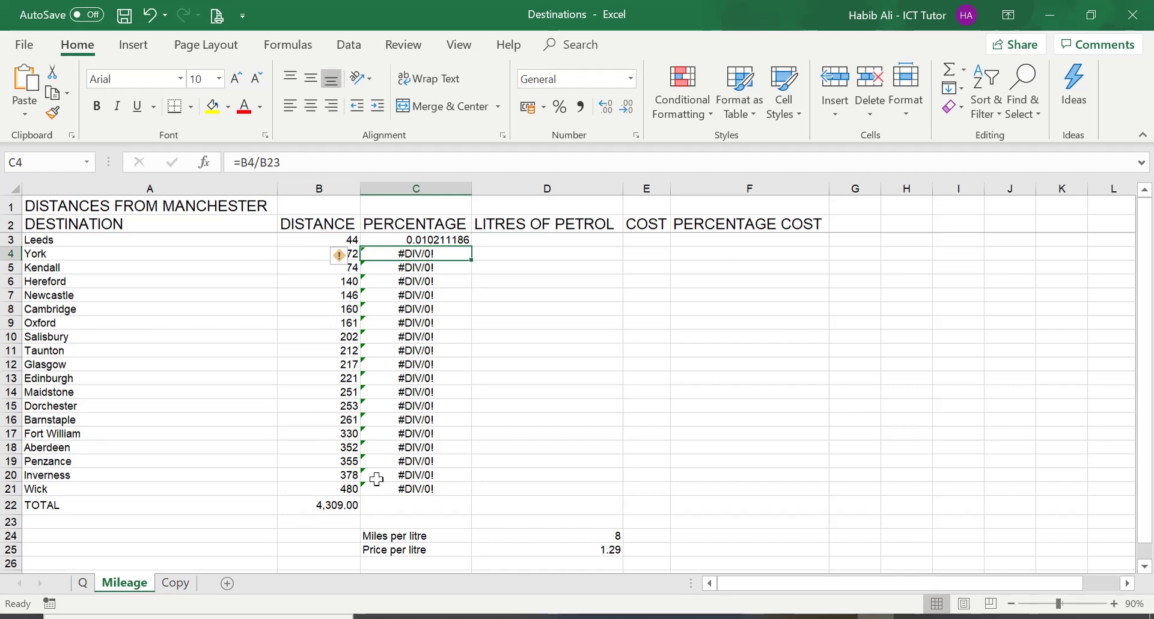
{"action": "double_click", "coordinate": [444, 254]}
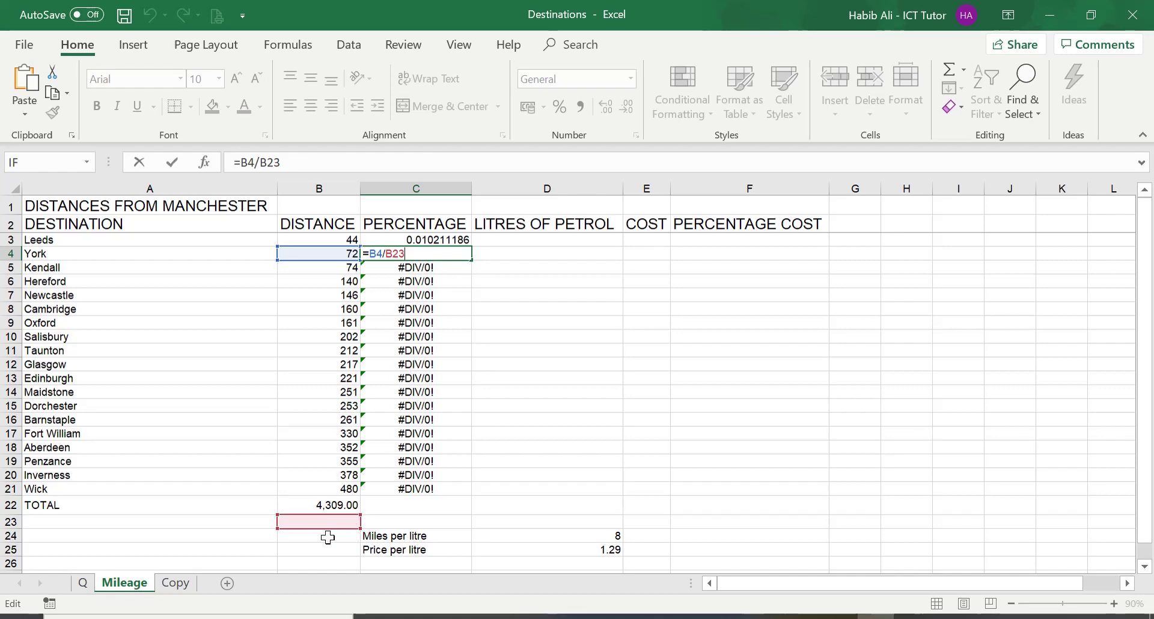
{"action": "key", "text": "Return"}
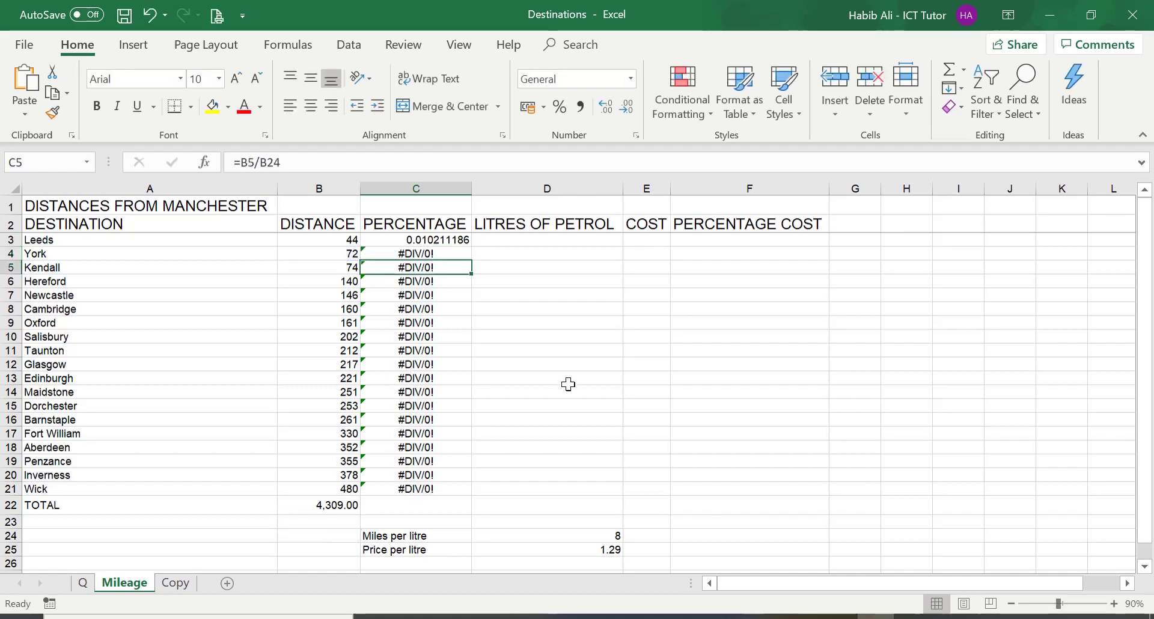
{"action": "double_click", "coordinate": [438, 267]}
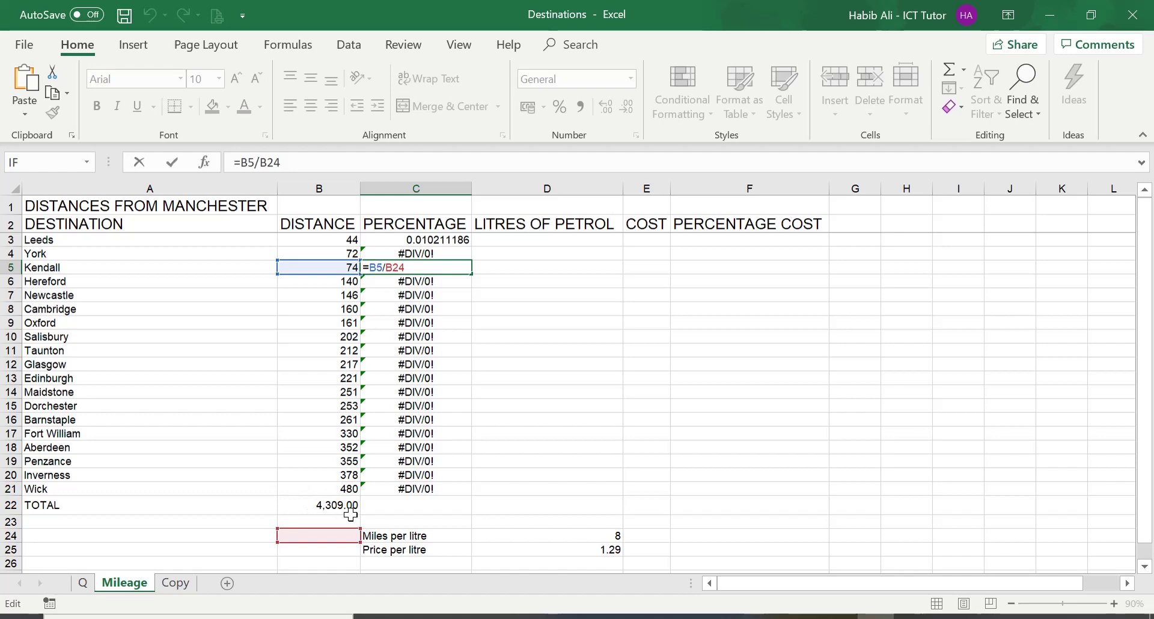
{"action": "key", "text": "Return"}
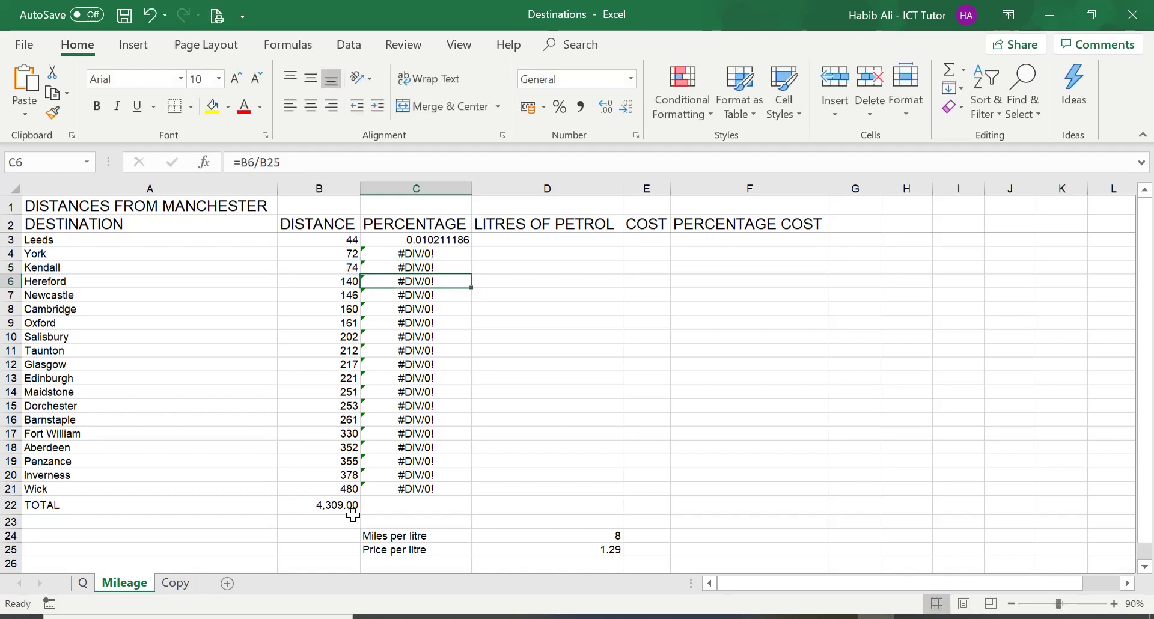
{"action": "left_click", "coordinate": [301, 505]}
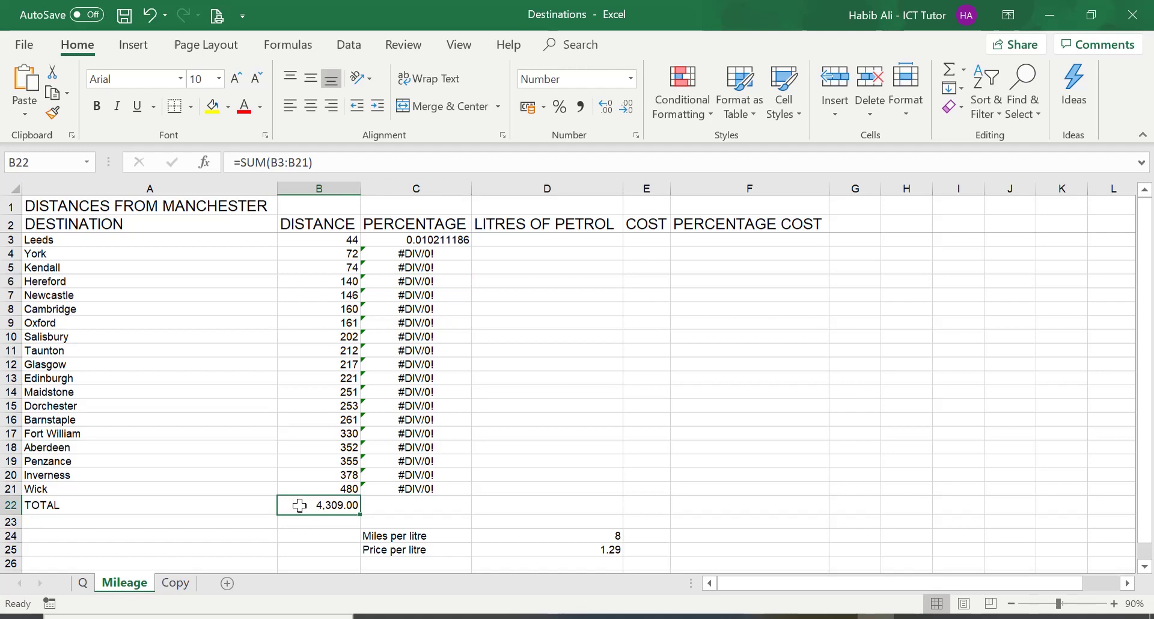
{"action": "left_click", "coordinate": [450, 237]}
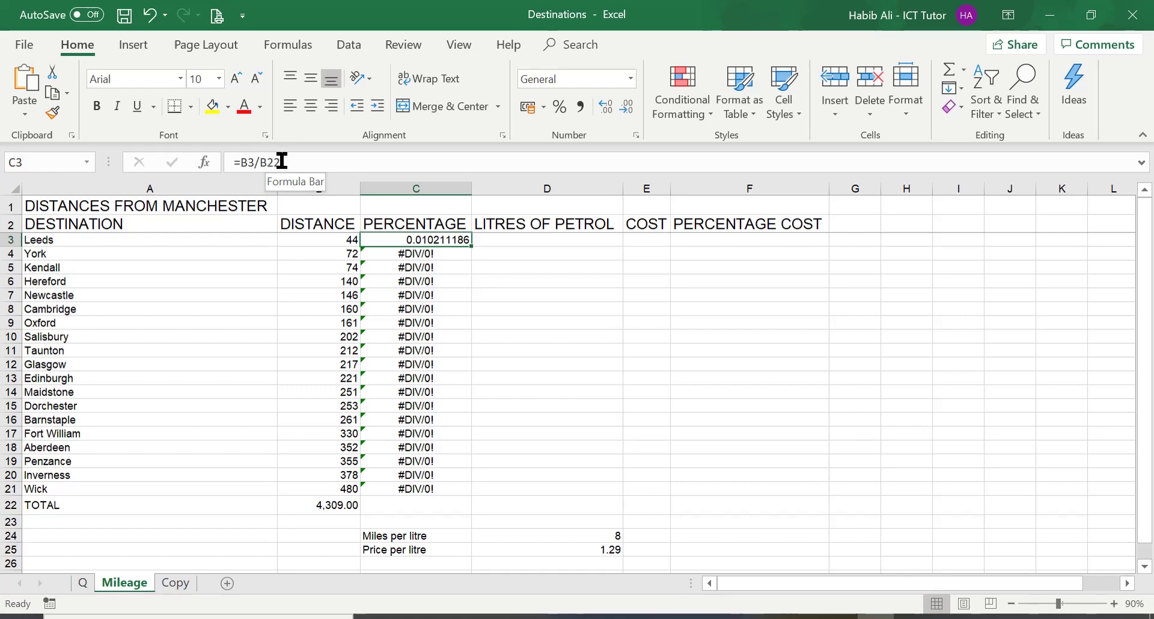
{"action": "left_click", "coordinate": [282, 161]}
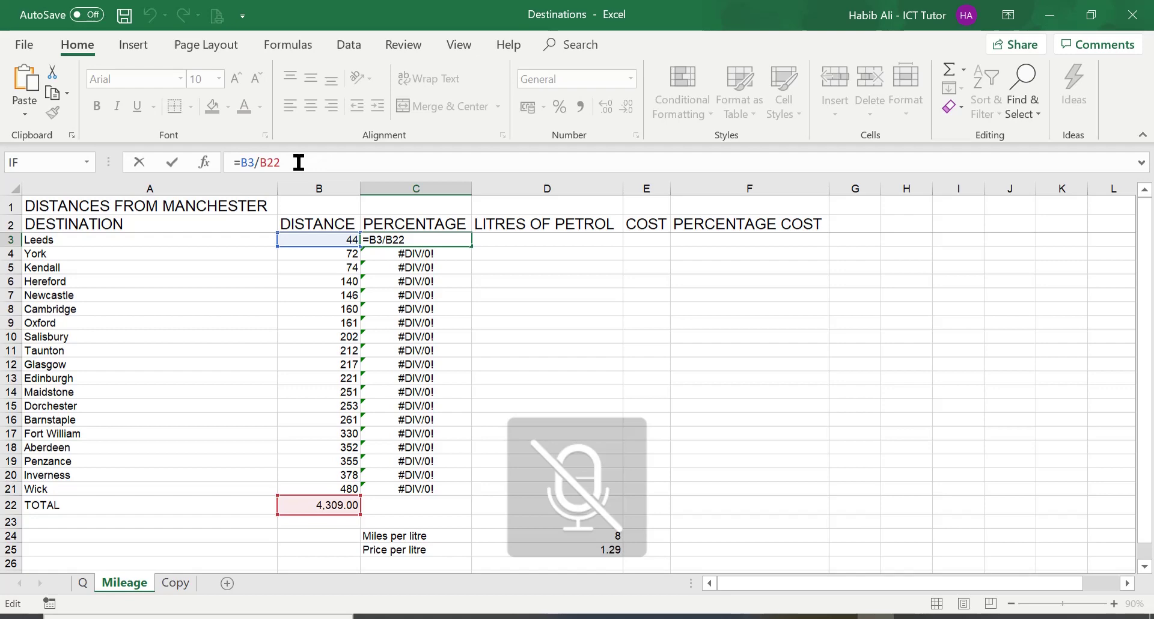
Step: Anchor the total in C3's formula so it reads =B3/$B$22
{"action": "key", "text": "F4"}
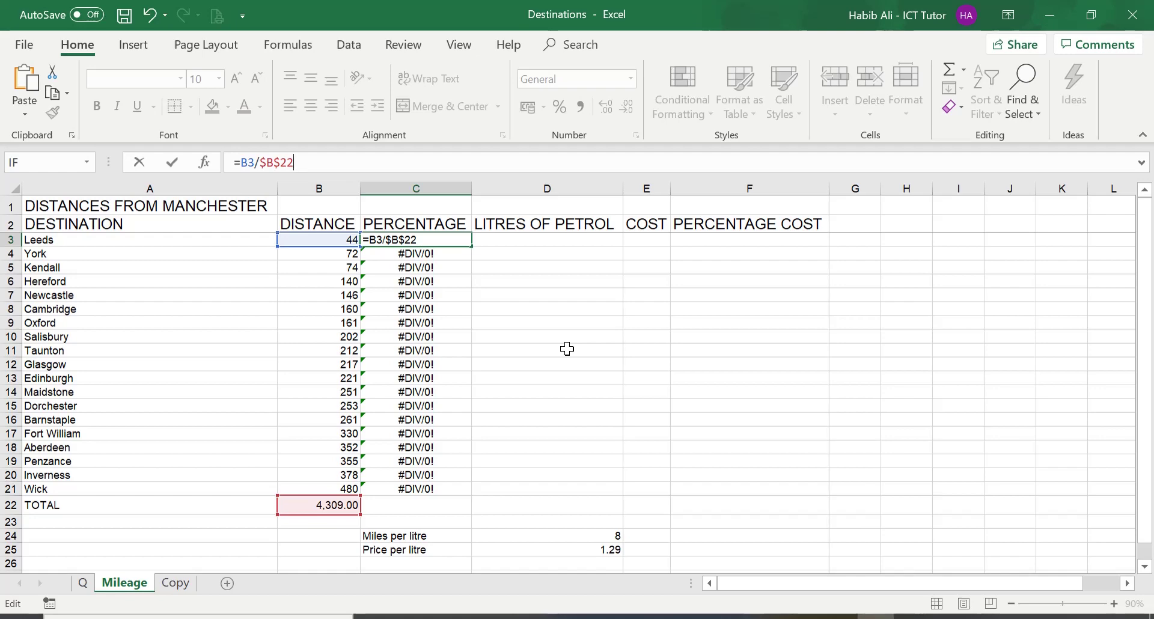
{"action": "key", "text": "Return"}
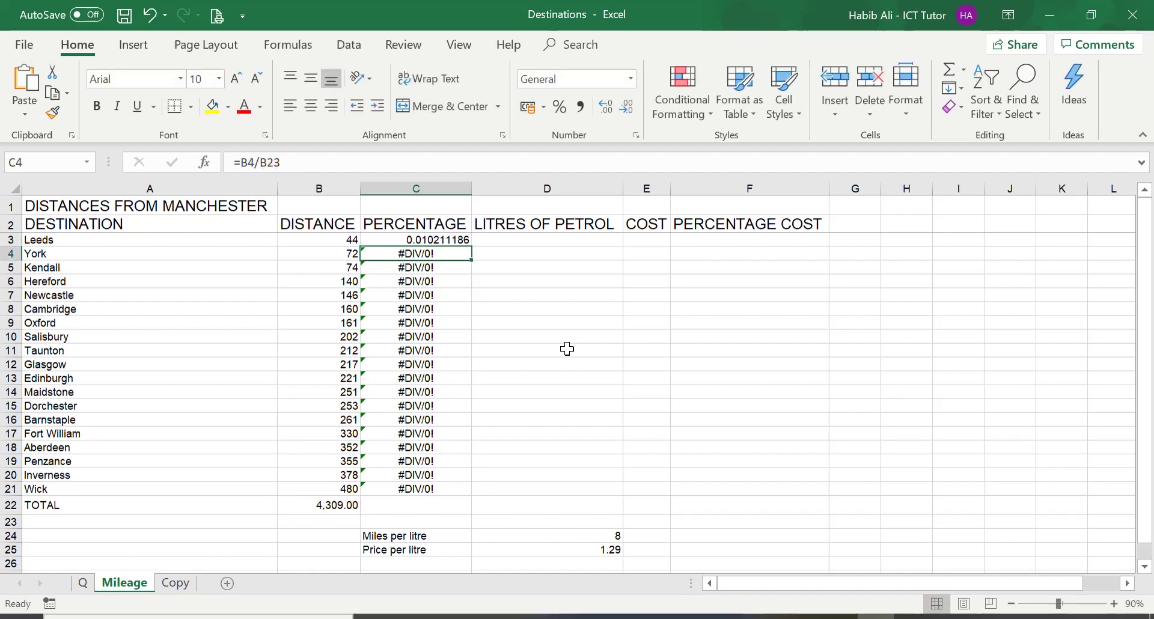
Step: Copy C3's =B3/$B$22 down through C21, giving each destination's share of 4,309.00
{"action": "double_click", "coordinate": [427, 236]}
{"action": "key", "text": "Return"}
{"action": "left_click", "coordinate": [431, 231]}
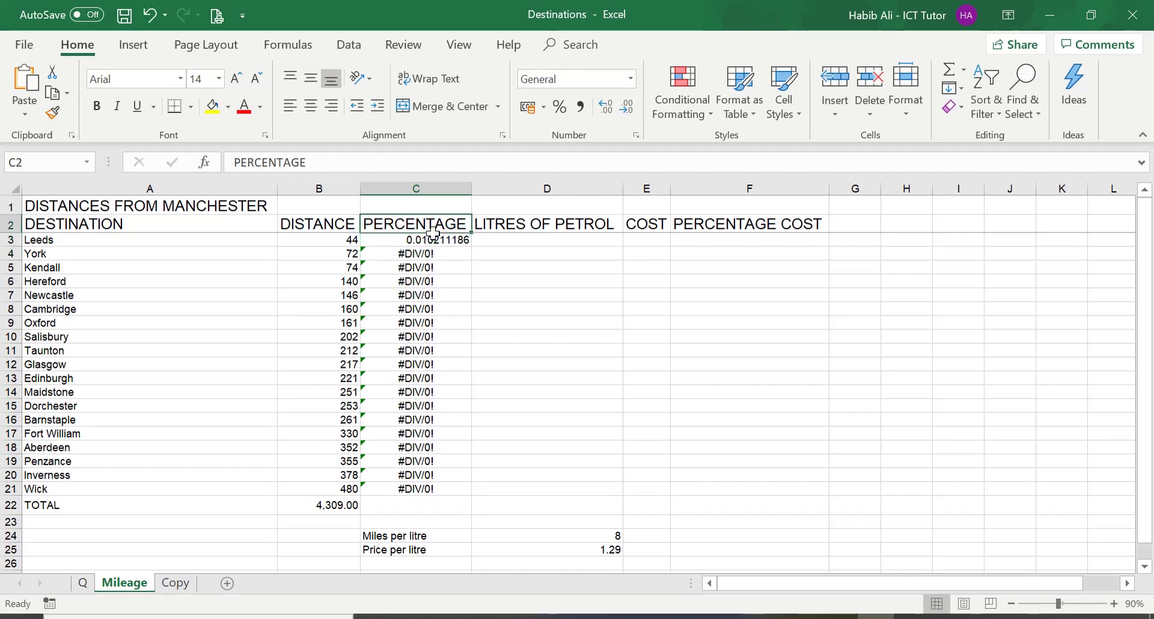
{"action": "left_click", "coordinate": [434, 238]}
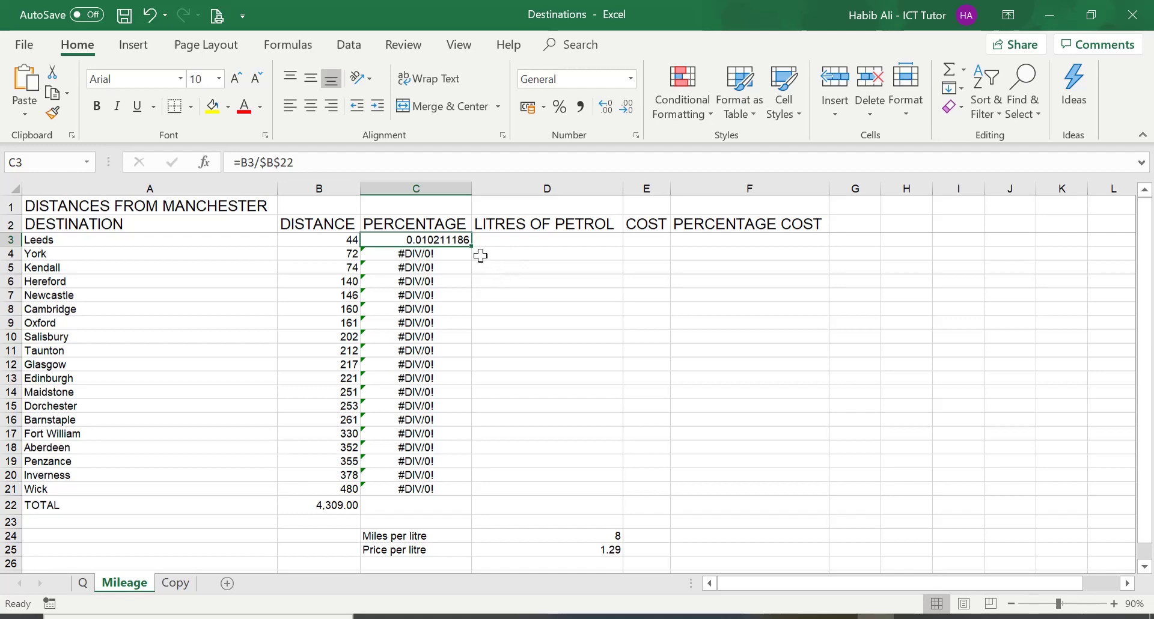
{"action": "left_click_drag", "start_coordinate": [471, 246], "coordinate": [461, 491]}
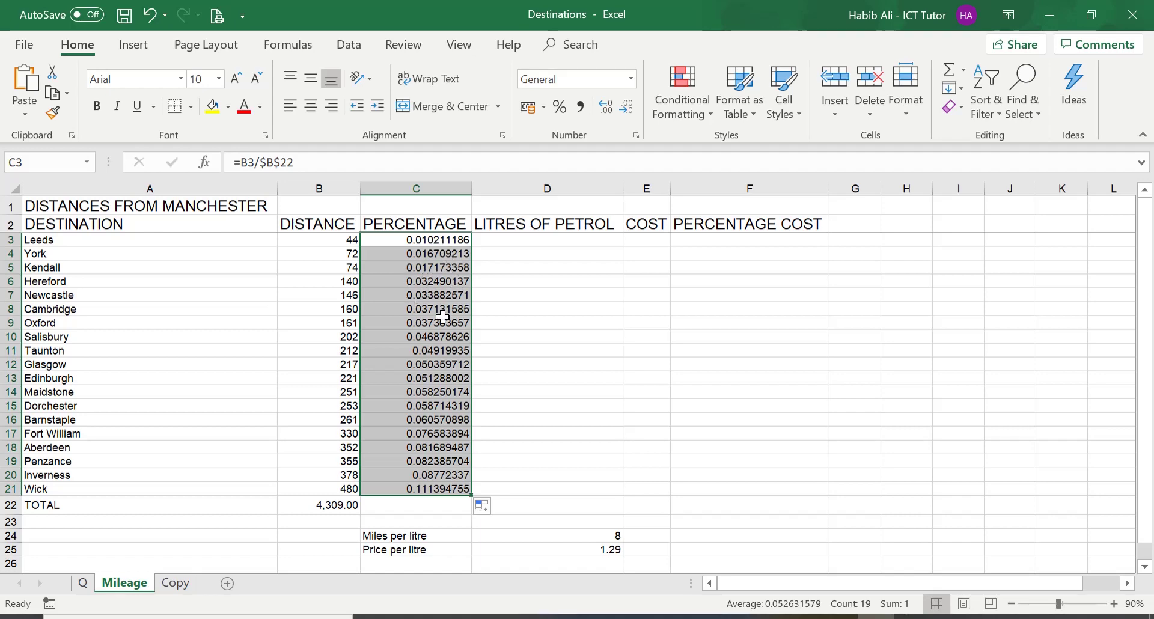
{"action": "double_click", "coordinate": [443, 255]}
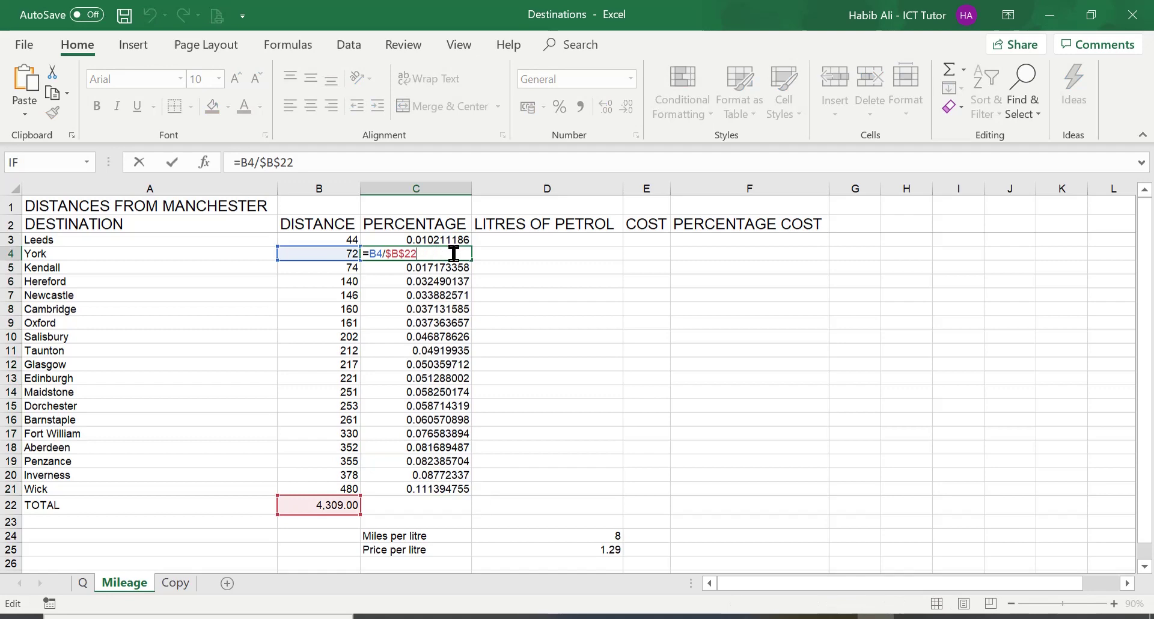
{"action": "key", "text": "Return"}
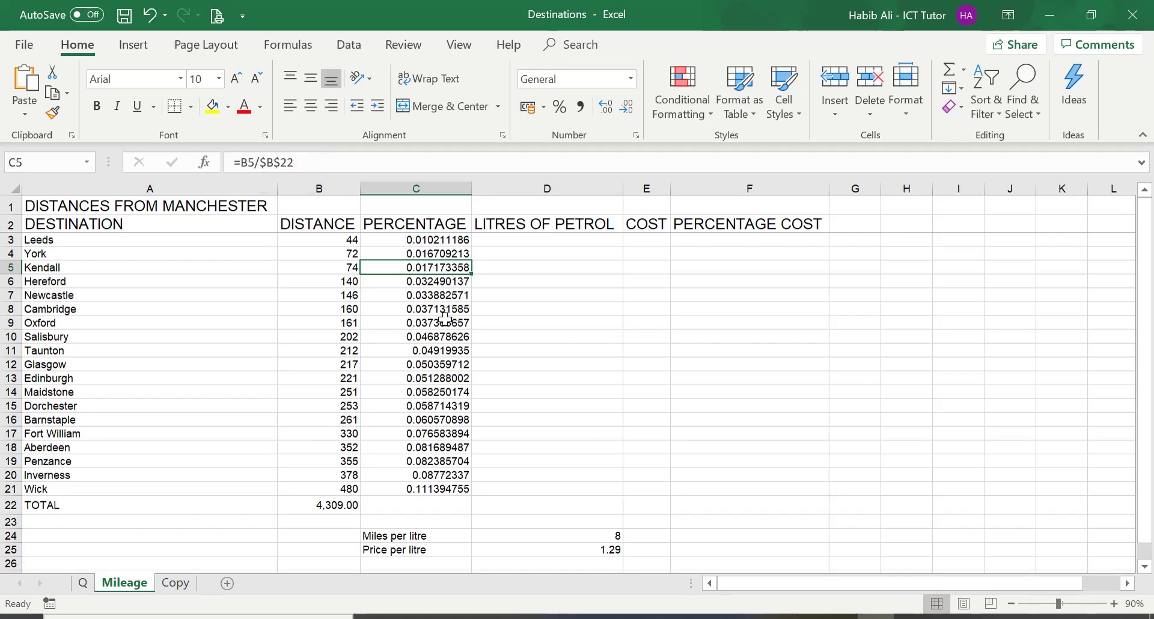
{"action": "left_click", "coordinate": [405, 277]}
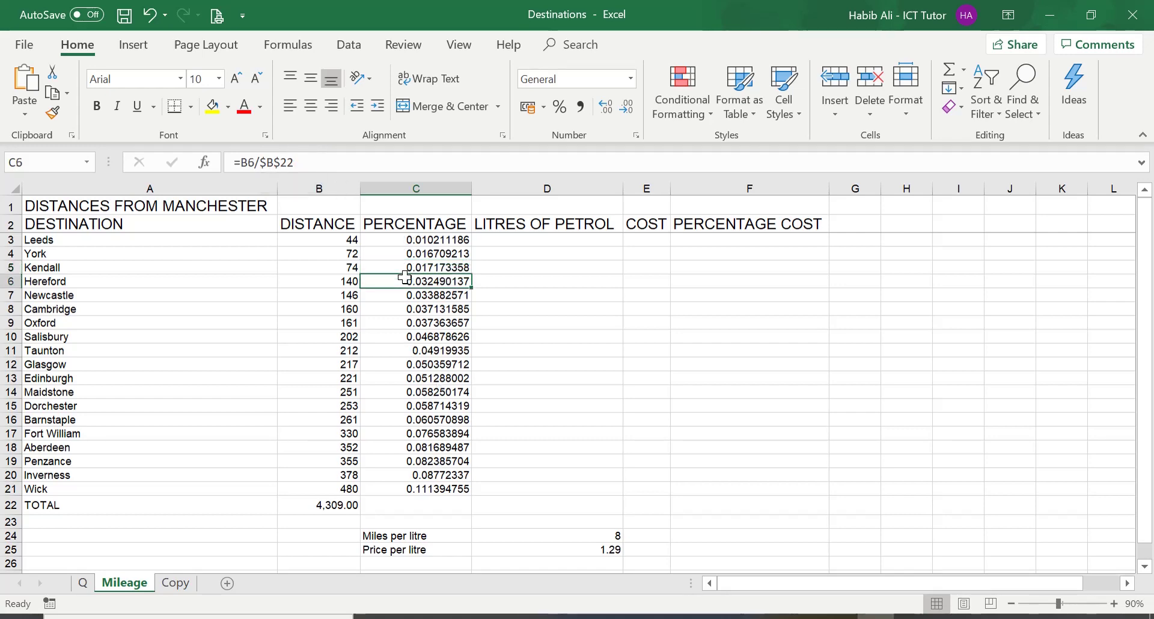
{"action": "key", "text": "Down"}
{"action": "key", "text": "Down"}
{"action": "key", "text": "Down"}
{"action": "key", "text": "Down"}
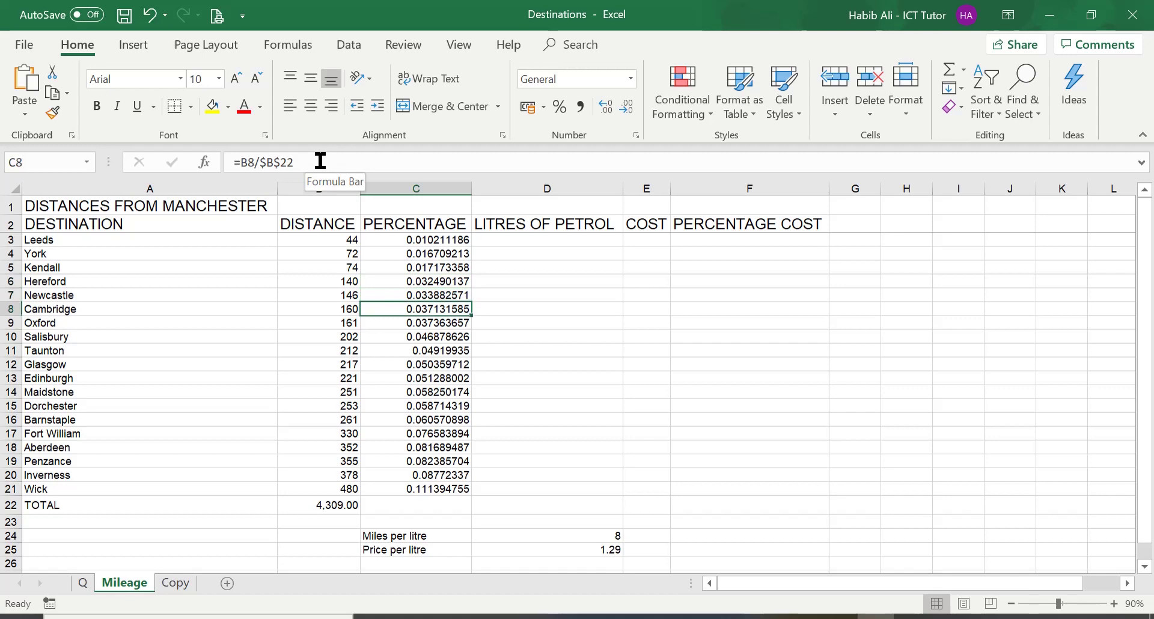
{"action": "key", "text": "Down"}
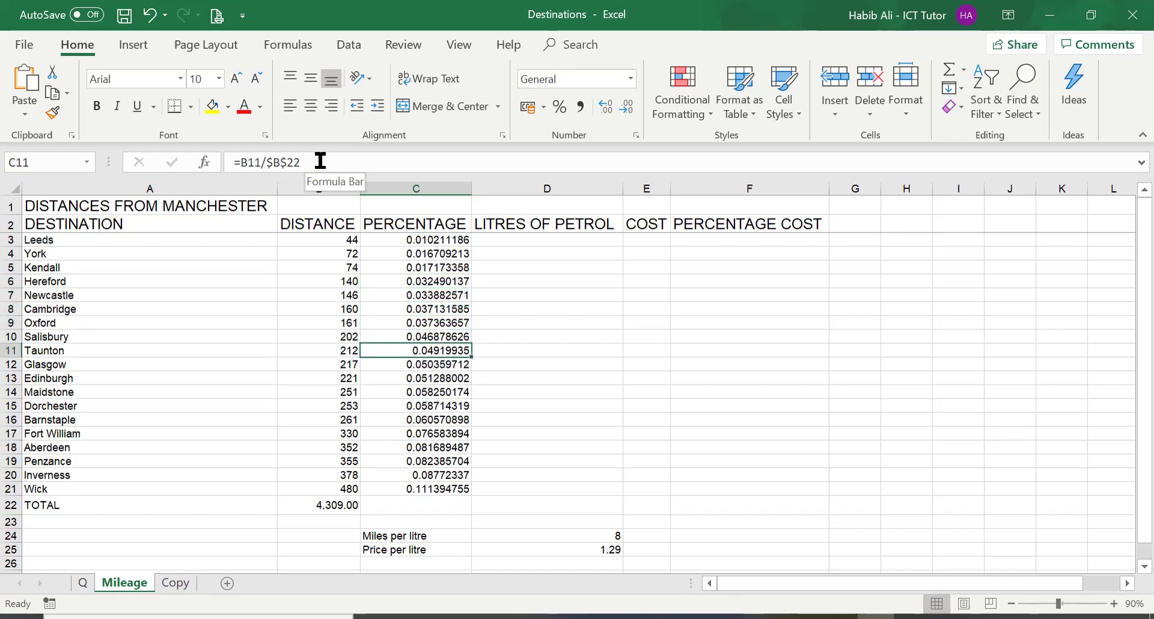
{"action": "key", "text": "Down"}
{"action": "key", "text": "Down"}
{"action": "key", "text": "Down"}
{"action": "key", "text": "Down"}
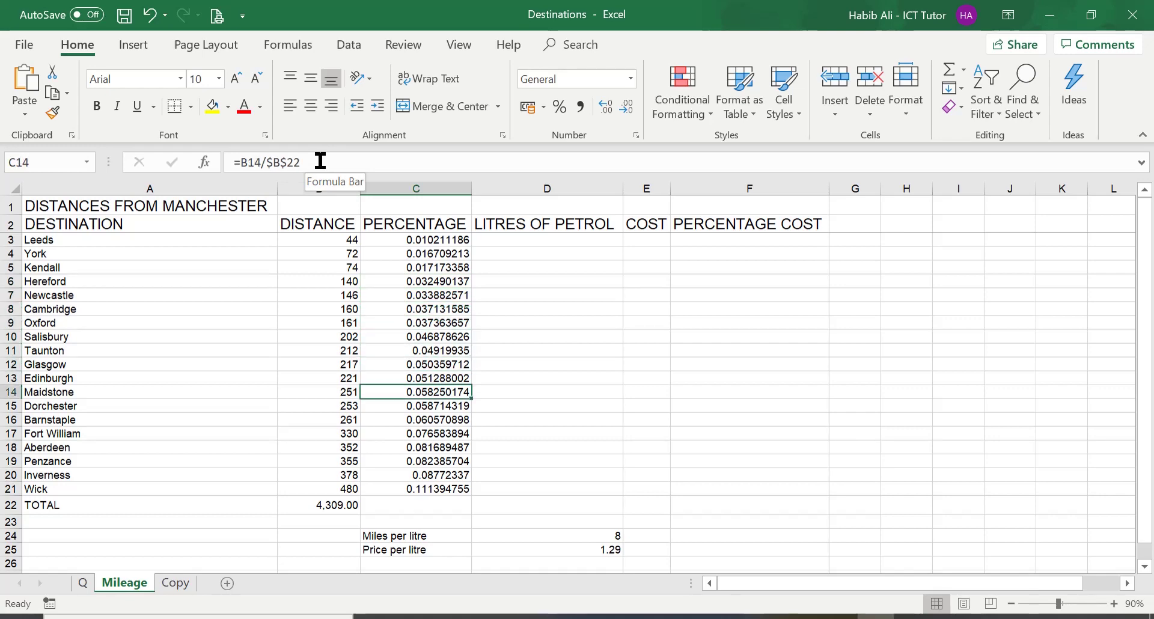
{"action": "key", "text": "Down"}
{"action": "key", "text": "Down"}
{"action": "key", "text": "Down"}
{"action": "key", "text": "Down"}
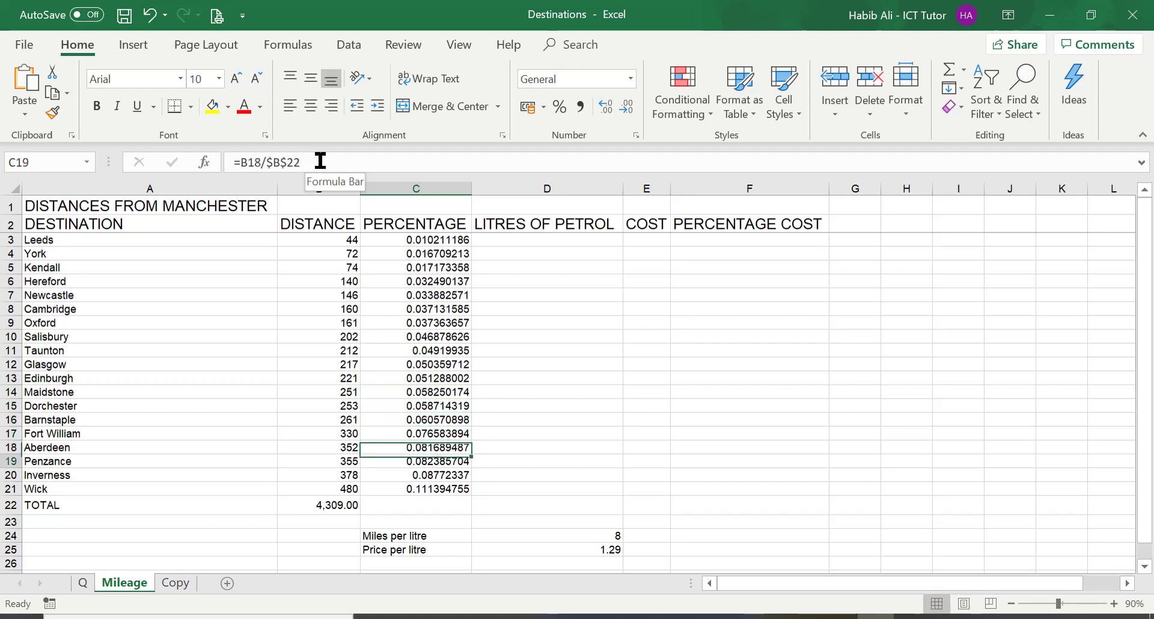
{"action": "key", "text": "Down"}
{"action": "key", "text": "Down"}
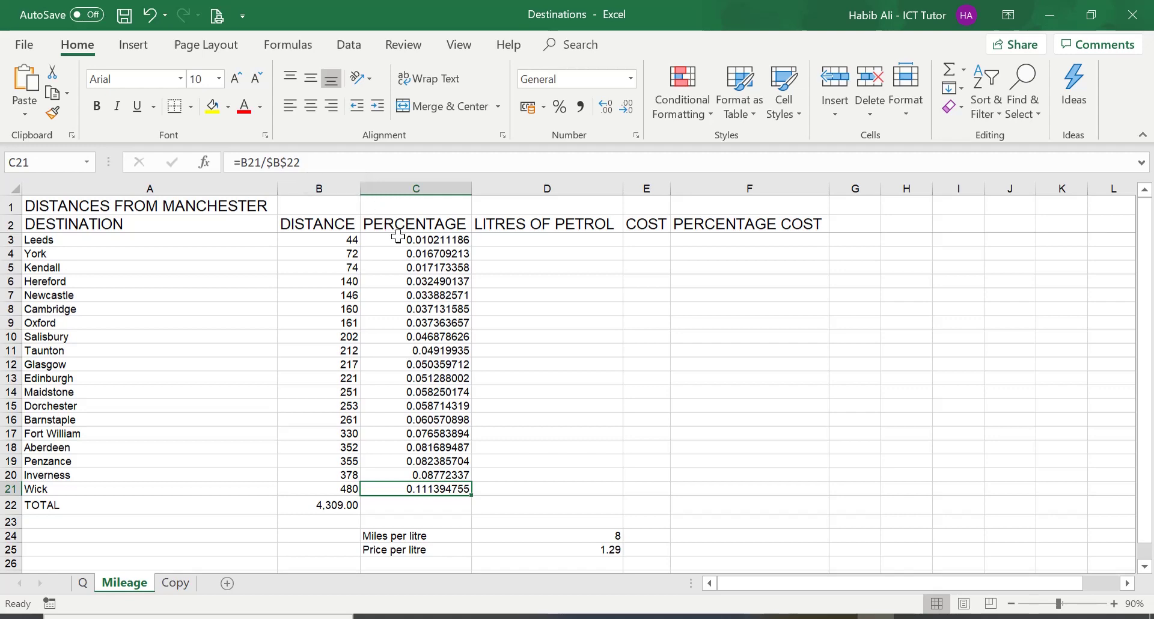
Step: Clear the PERCENTAGE column and rebuild C3's formula as =B3/$B$22
{"action": "left_click_drag", "start_coordinate": [428, 240], "coordinate": [451, 507]}
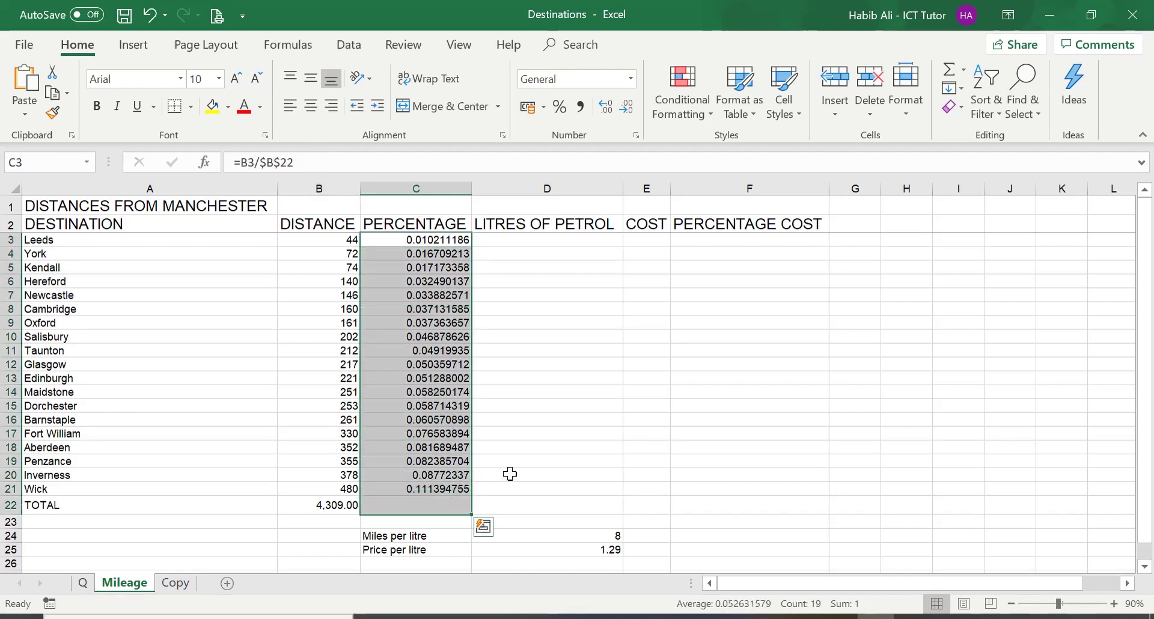
{"action": "key", "text": "Delete"}
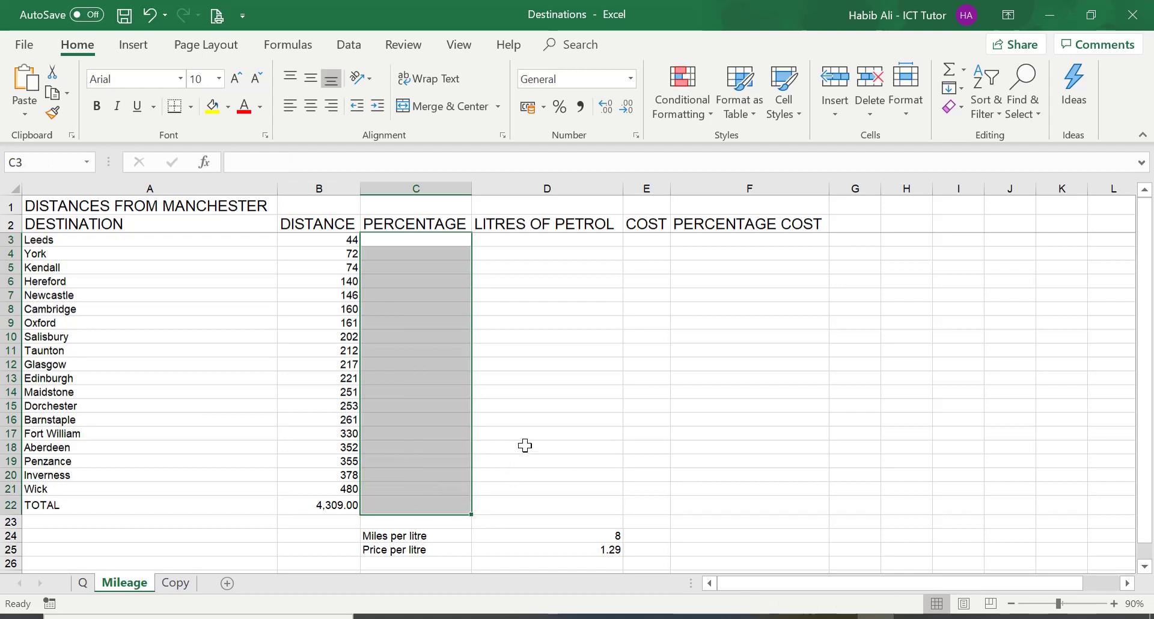
{"action": "left_click", "coordinate": [425, 238]}
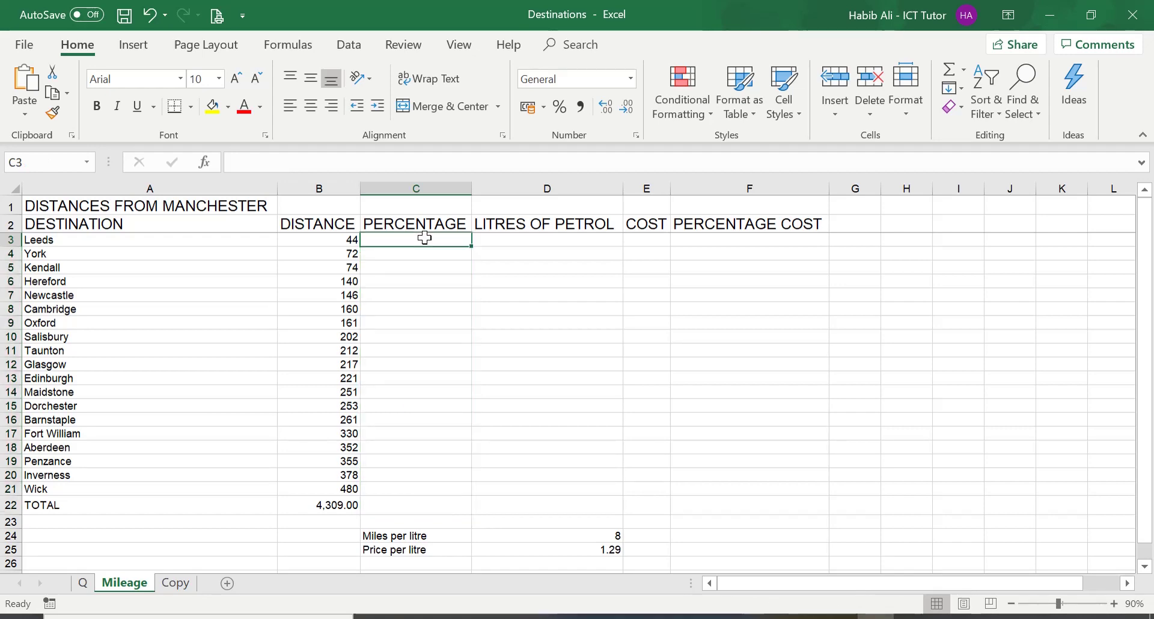
{"action": "type", "text": "="}
{"action": "left_click", "coordinate": [323, 238]}
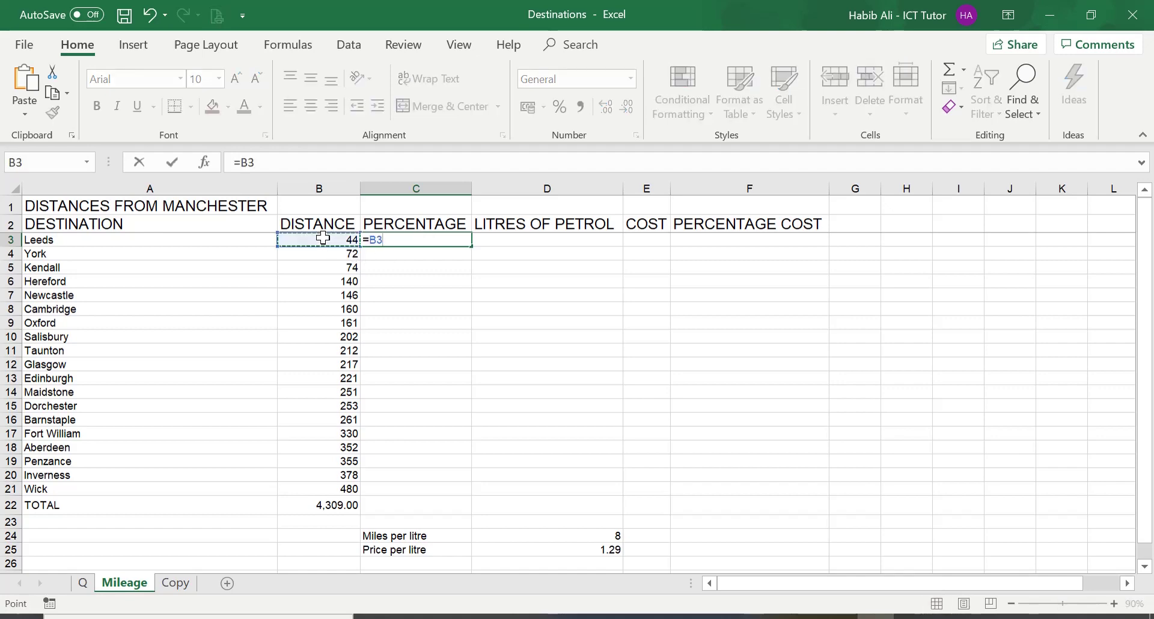
{"action": "type", "text": "/"}
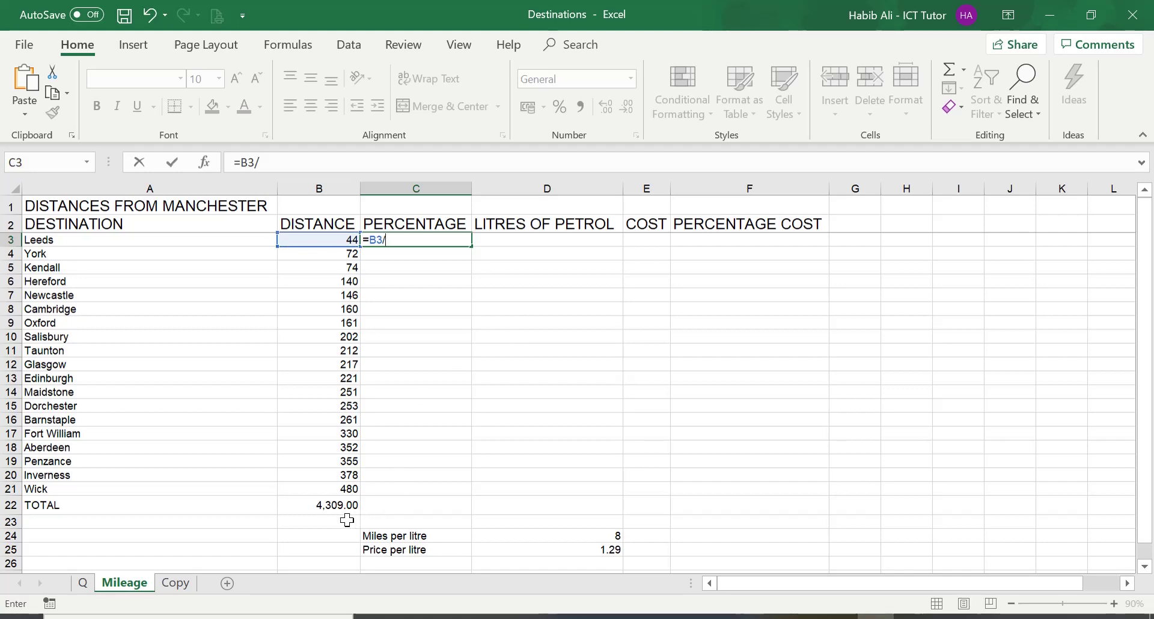
{"action": "left_click", "coordinate": [317, 506]}
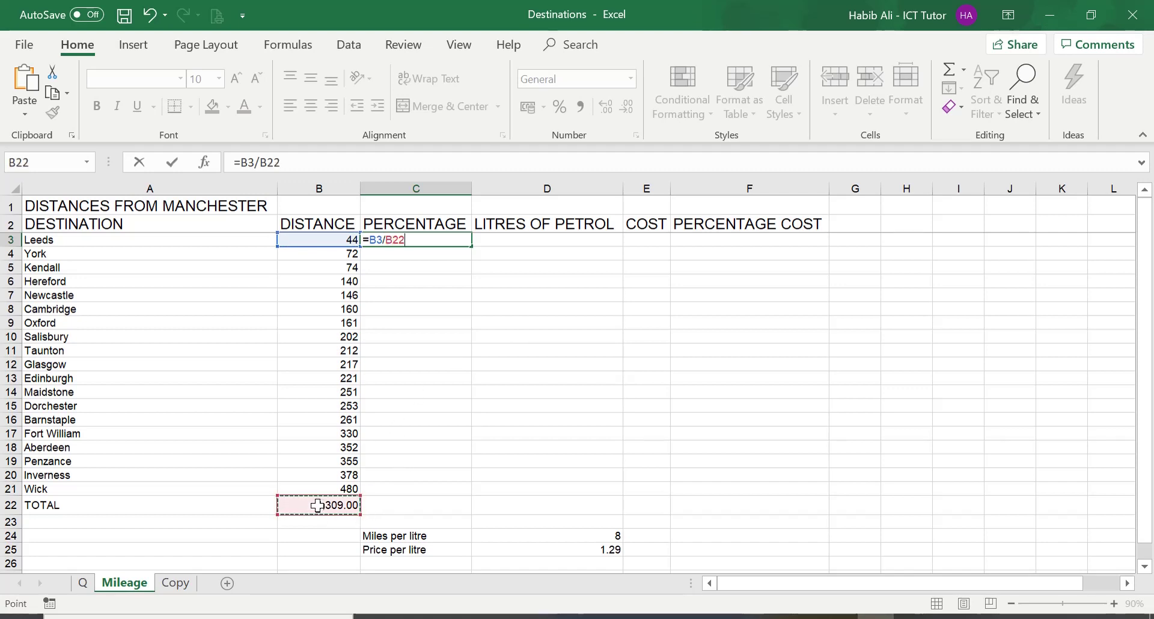
{"action": "key", "text": "F4"}
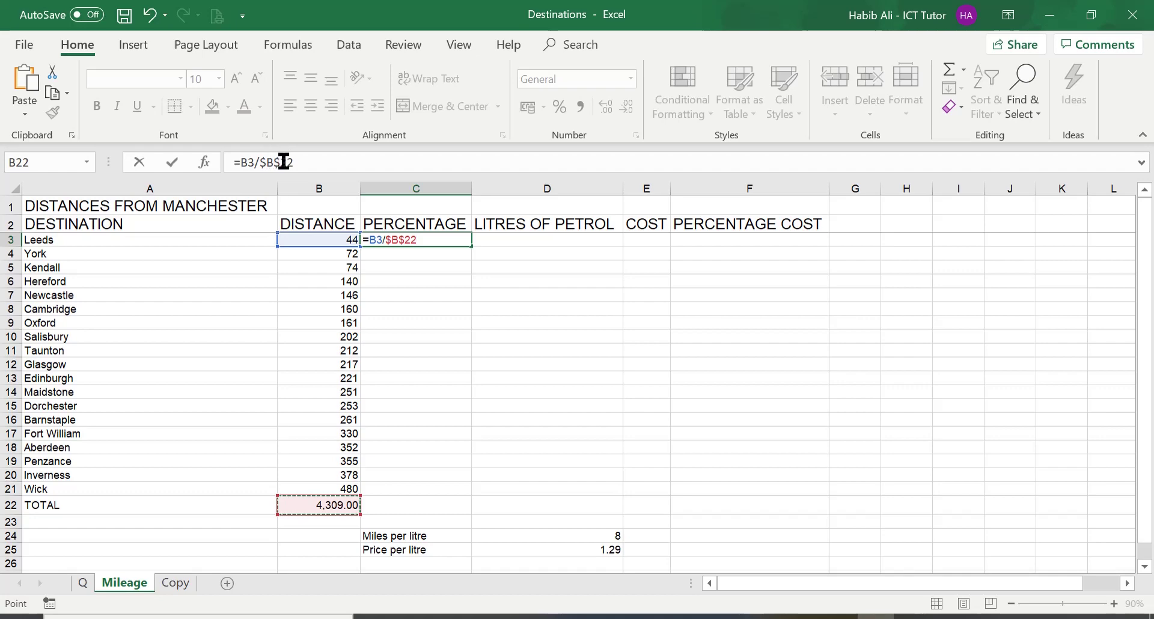
Step: Commit =B3/$B$22 in C3 and fill it down to C21, ending at Wick's 0.111394755
{"action": "key", "text": "Return"}
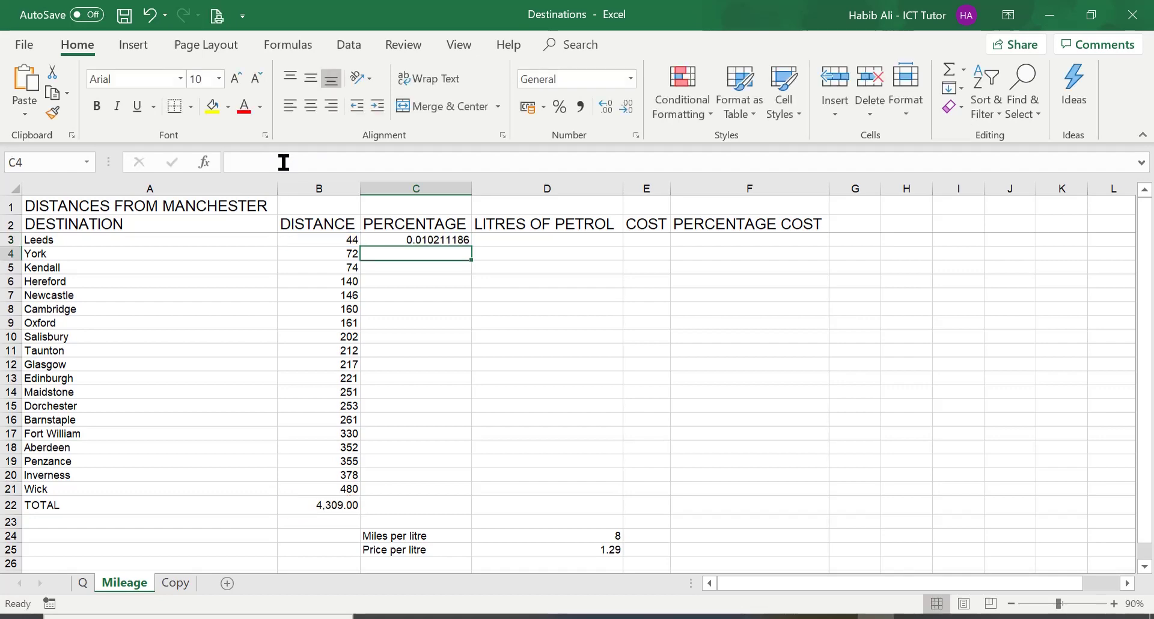
{"action": "left_click", "coordinate": [453, 240]}
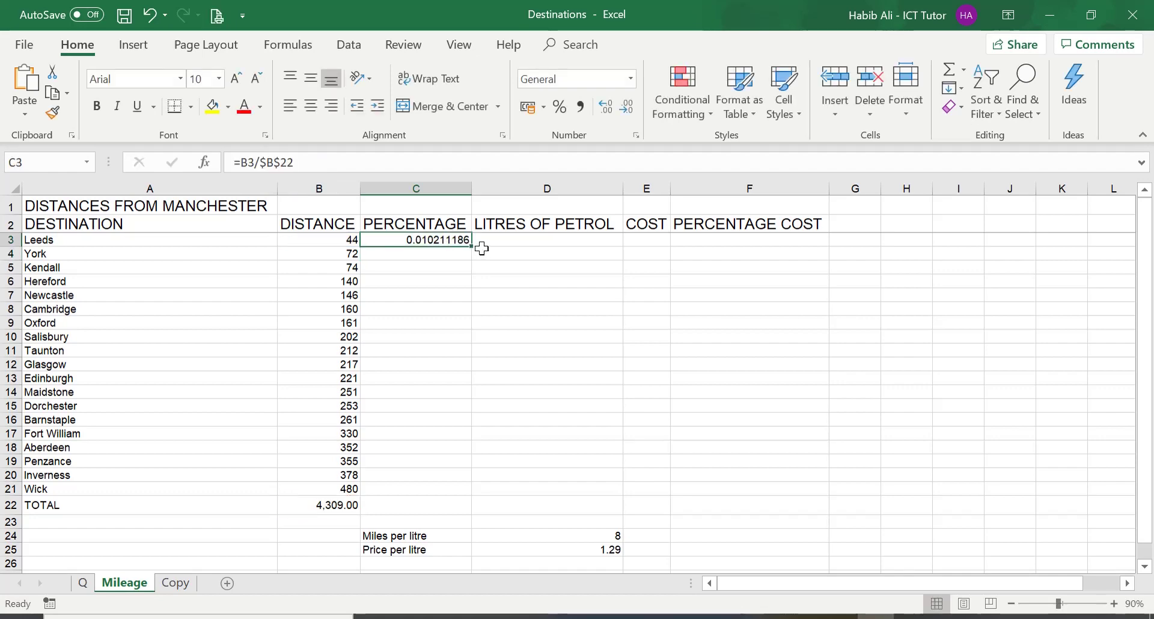
{"action": "left_click_drag", "start_coordinate": [471, 245], "coordinate": [456, 498]}
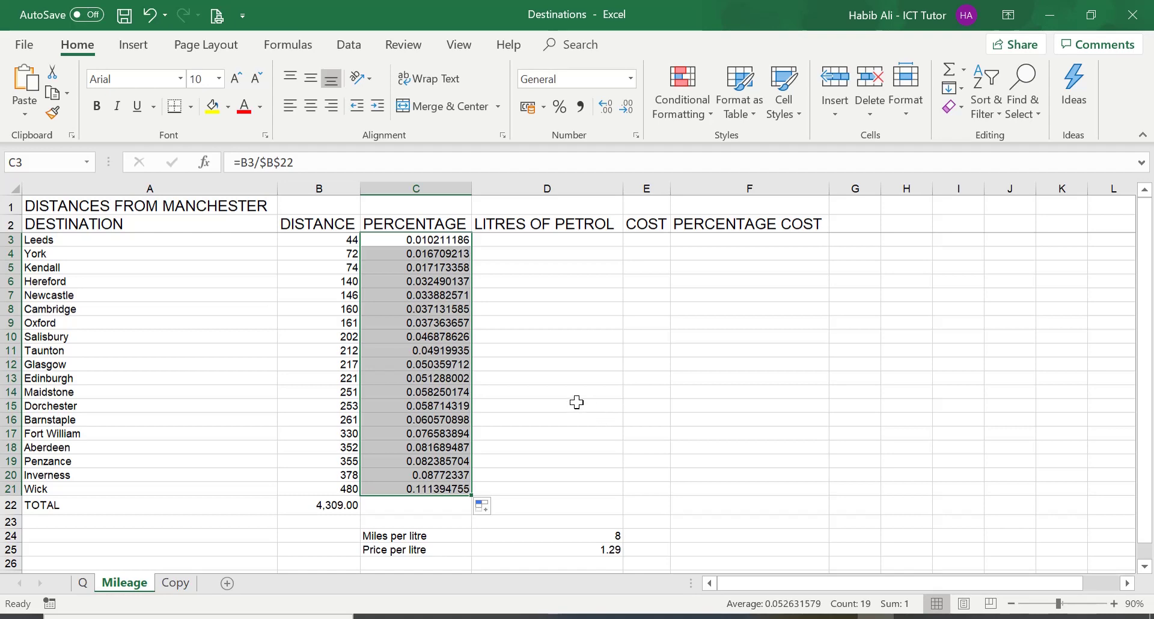
{"action": "left_click", "coordinate": [577, 402]}
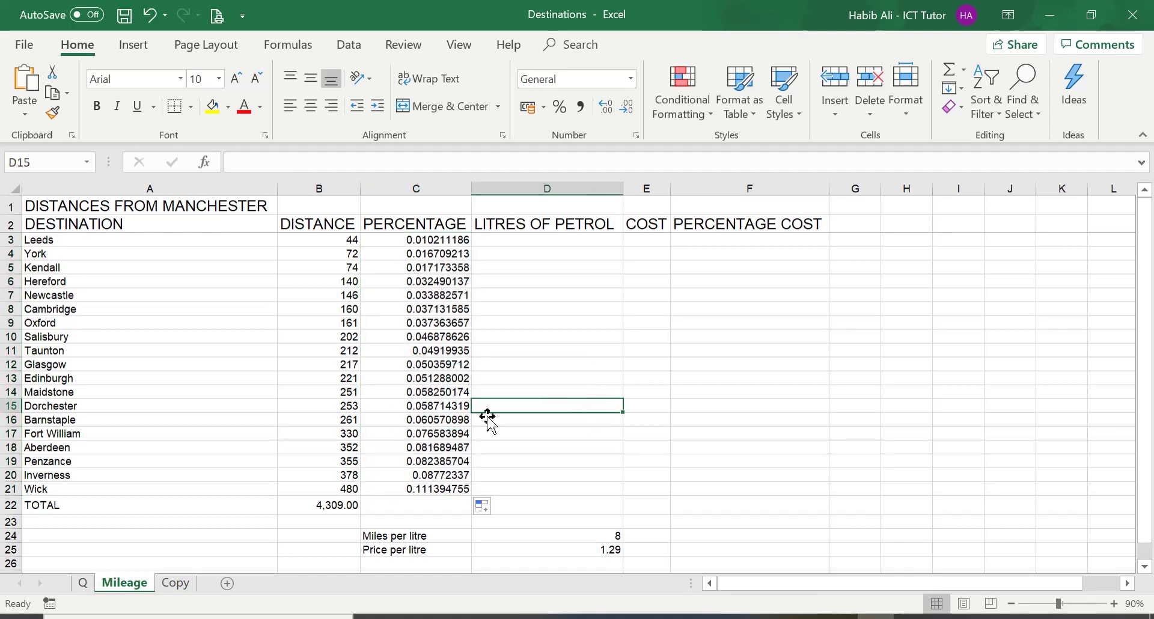
{"action": "left_click", "coordinate": [84, 583]}
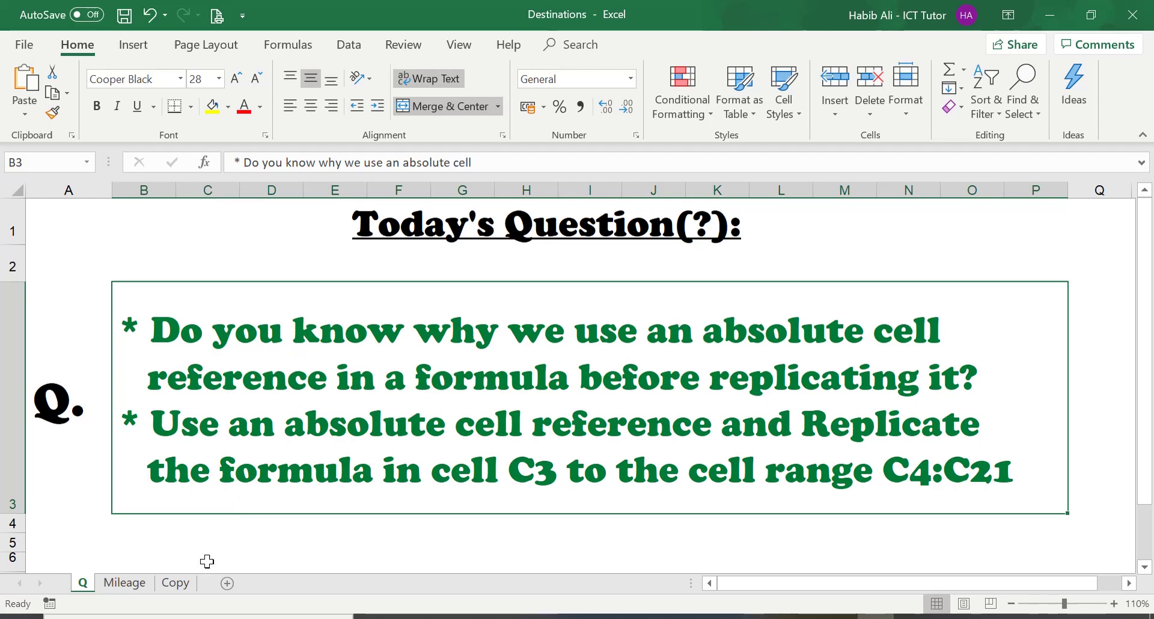
{"action": "left_click", "coordinate": [140, 586]}
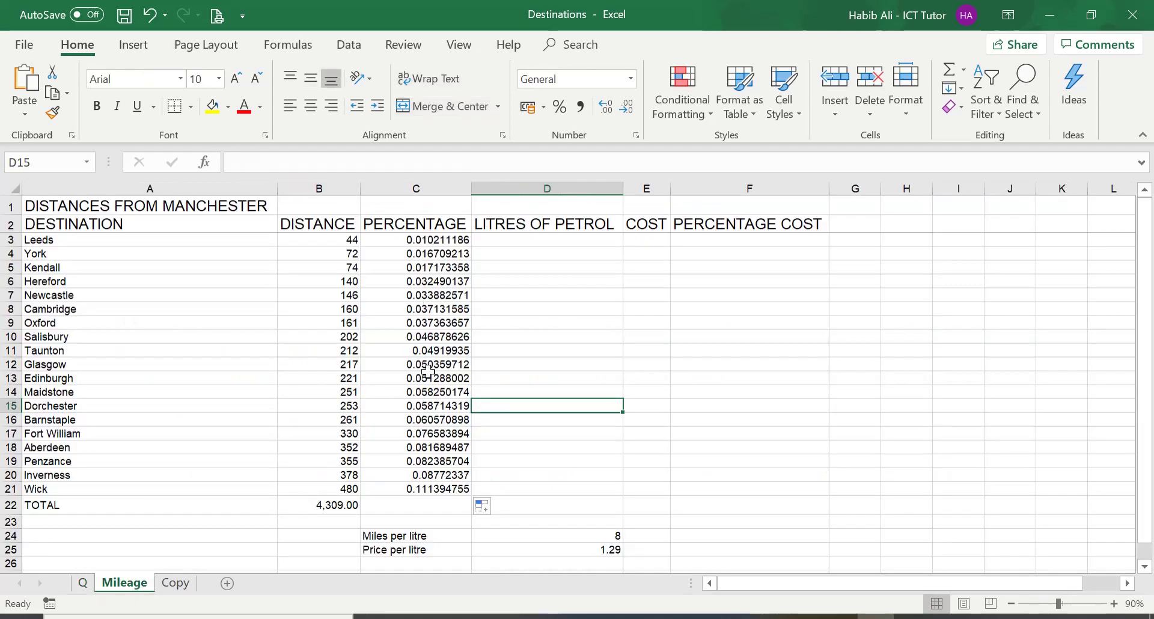
{"action": "left_click", "coordinate": [83, 583]}
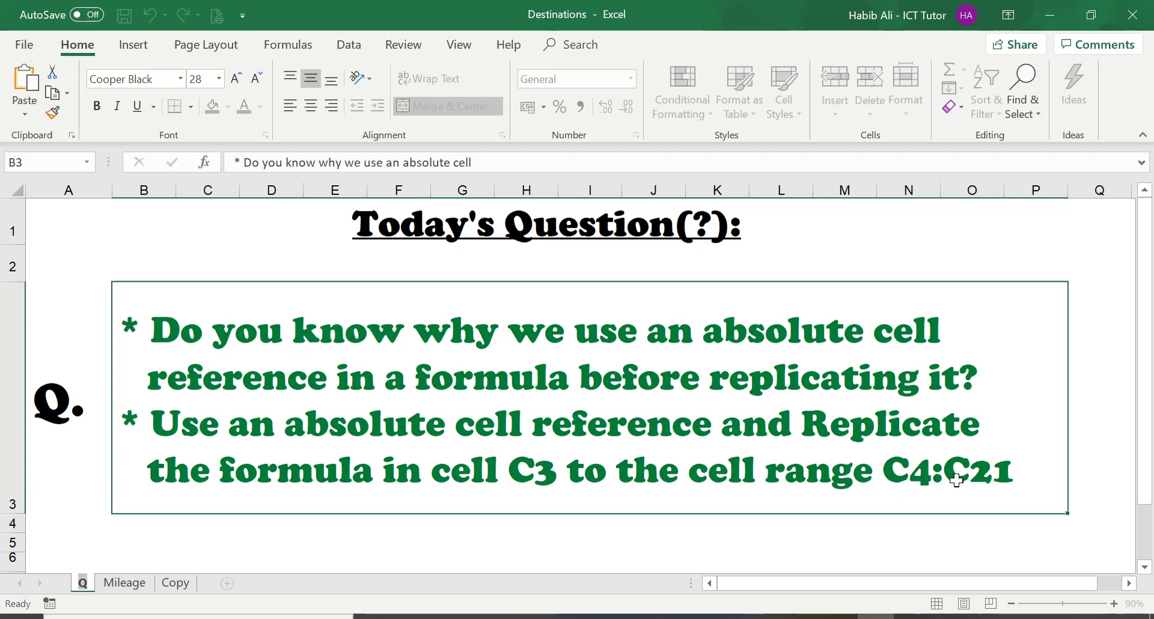
{"action": "left_click", "coordinate": [123, 582]}
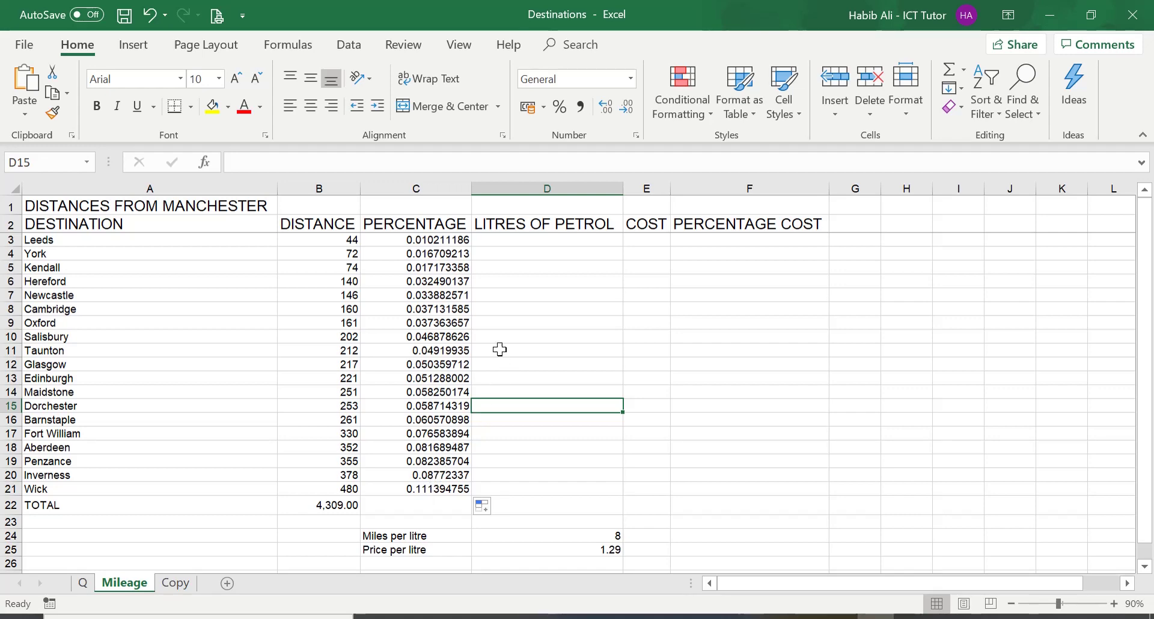
{"action": "double_click", "coordinate": [388, 242]}
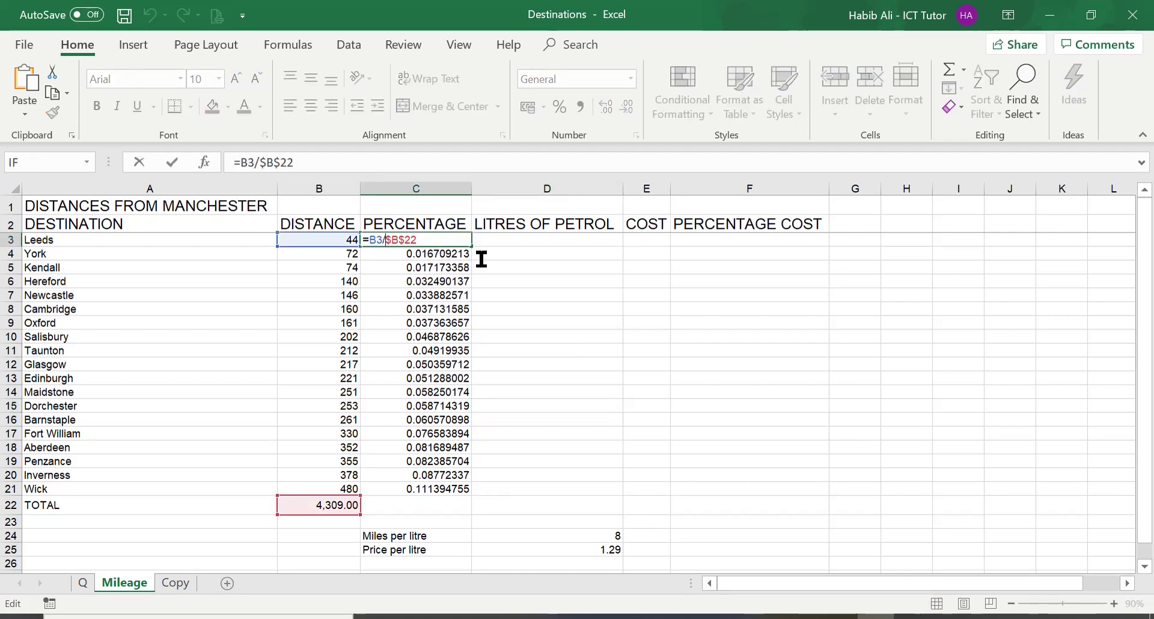
{"action": "key", "text": "Return"}
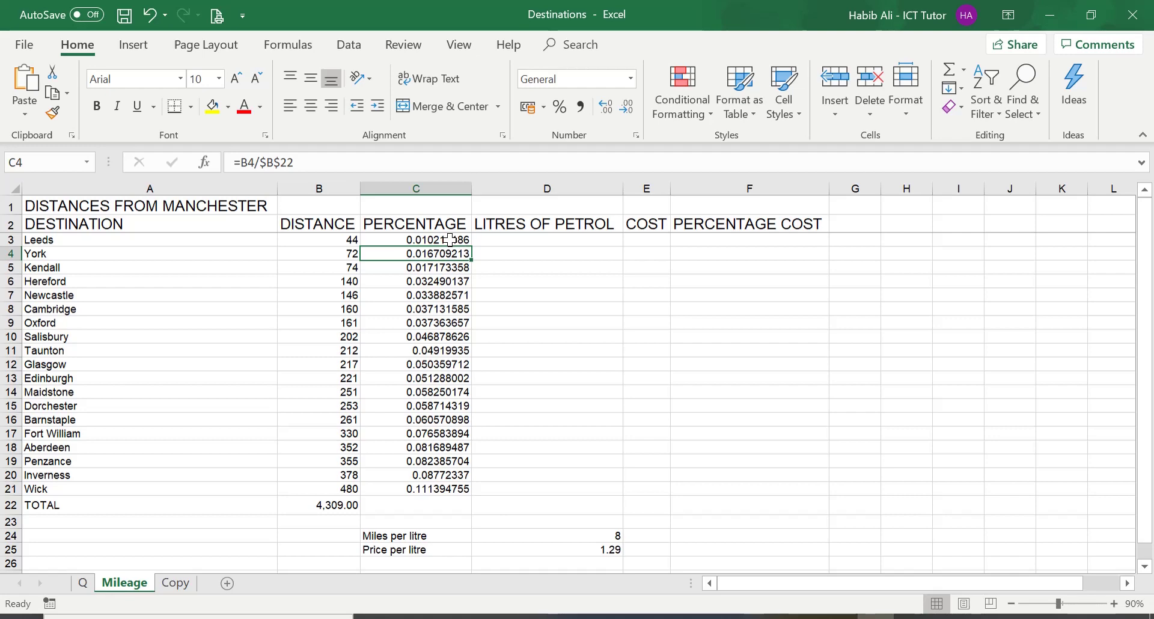